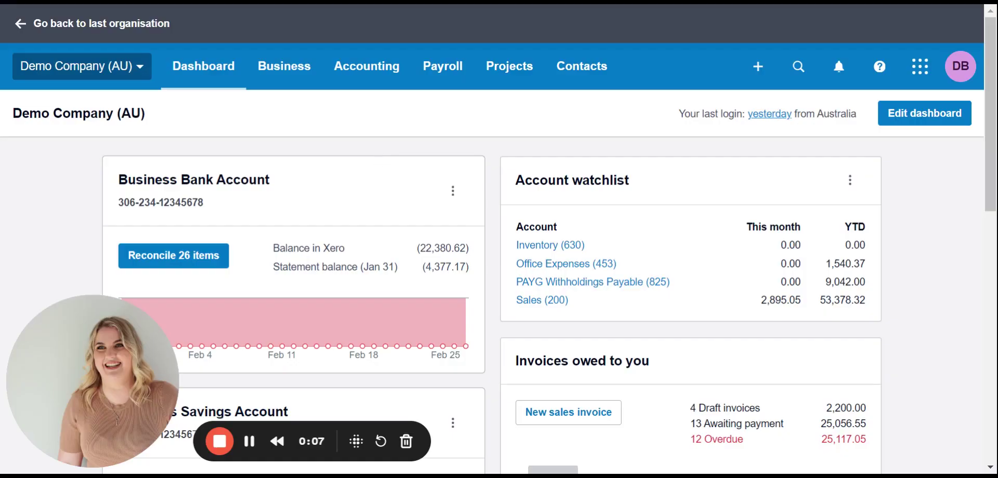
Step: Open the organisation's file library and preview the receipt image Mobile 27 Feb 102335.jpg
{"action": "left_click", "coordinate": [99, 70]}
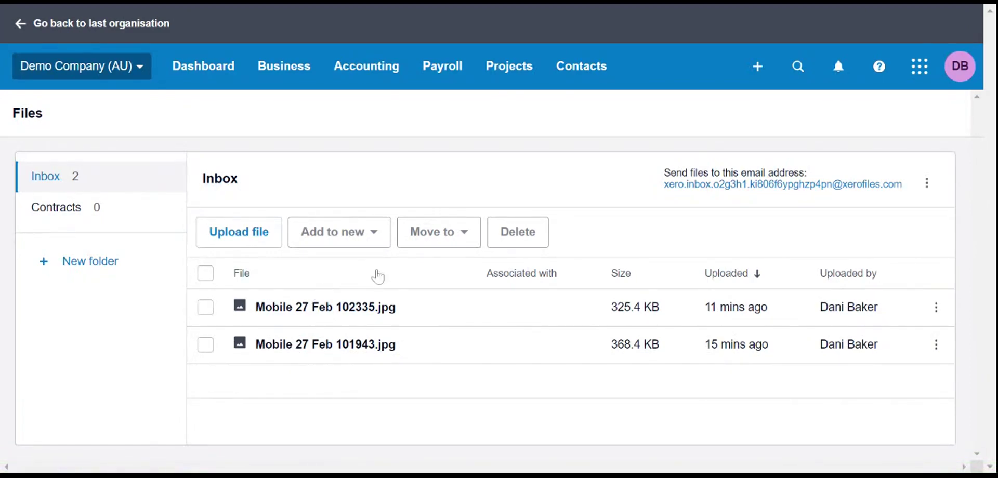
{"action": "left_click", "coordinate": [347, 312]}
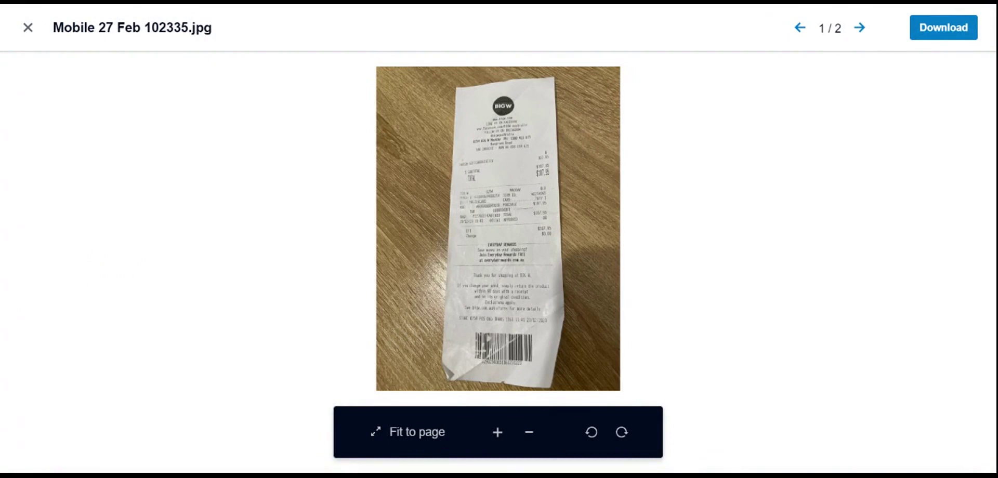
{"action": "left_click", "coordinate": [29, 32]}
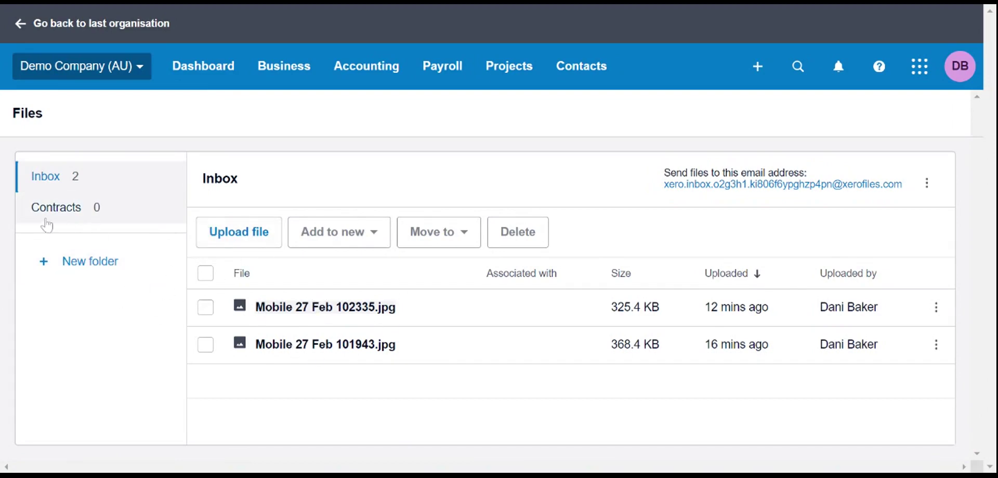
Step: Examine the receipt Mobile 27 Feb 102335.jpg once more and review the actions available for it, leaving it unselected
{"action": "mouse_move", "coordinate": [286, 320]}
{"action": "left_mouse_down"}
{"action": "mouse_move", "coordinate": [279, 310]}
{"action": "mouse_move", "coordinate": [352, 349]}
{"action": "mouse_move", "coordinate": [288, 314]}
{"action": "left_mouse_up"}
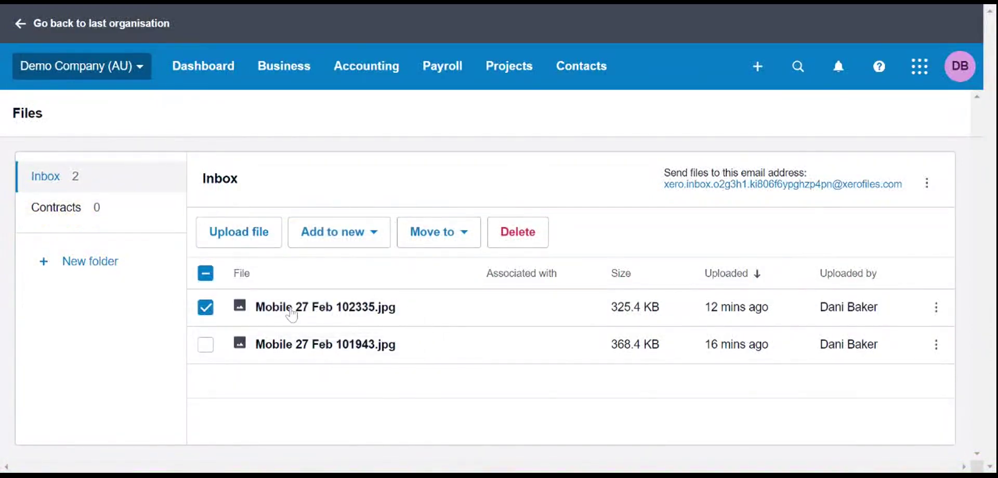
{"action": "left_click", "coordinate": [288, 312]}
{"action": "left_click", "coordinate": [27, 37]}
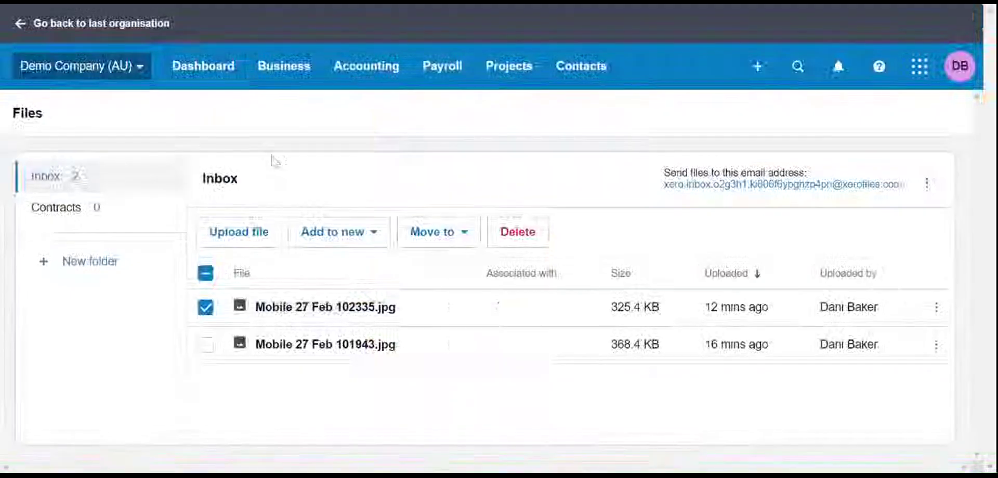
{"action": "left_click", "coordinate": [206, 308]}
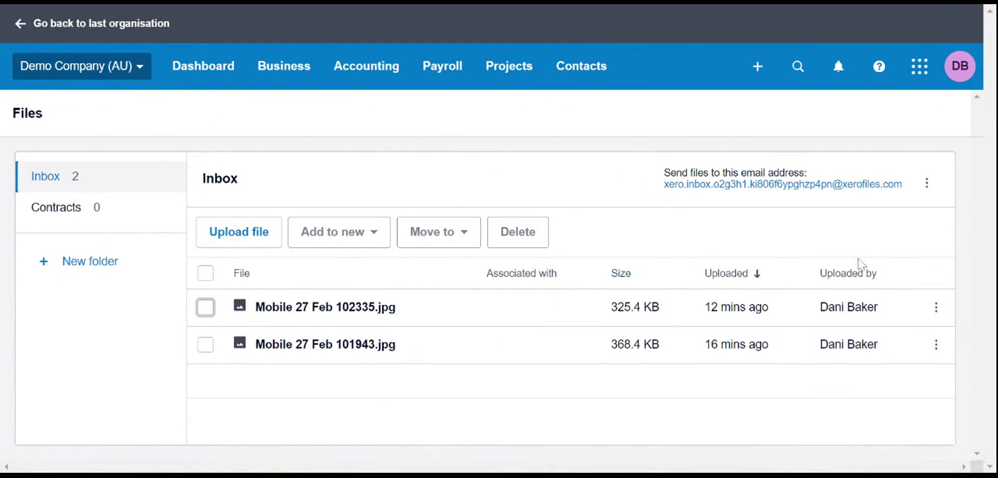
{"action": "left_click", "coordinate": [936, 308]}
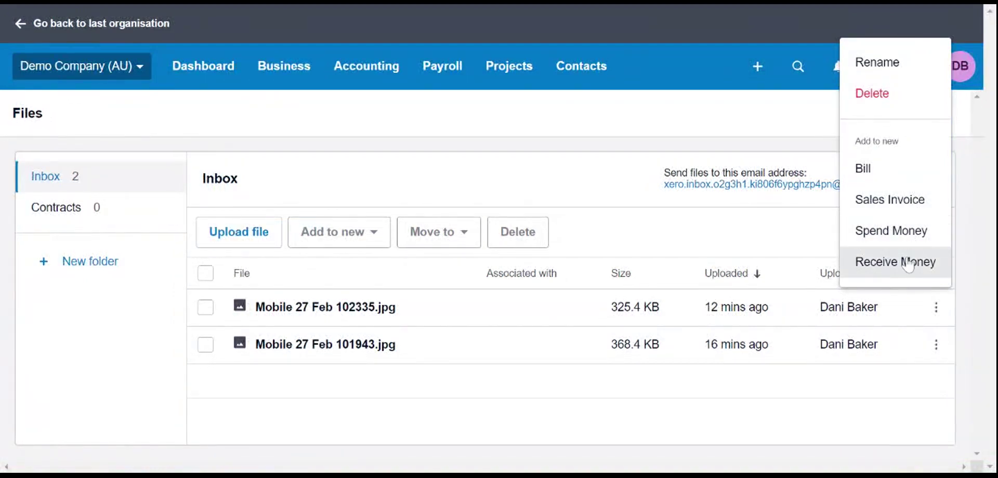
{"action": "left_click", "coordinate": [712, 223]}
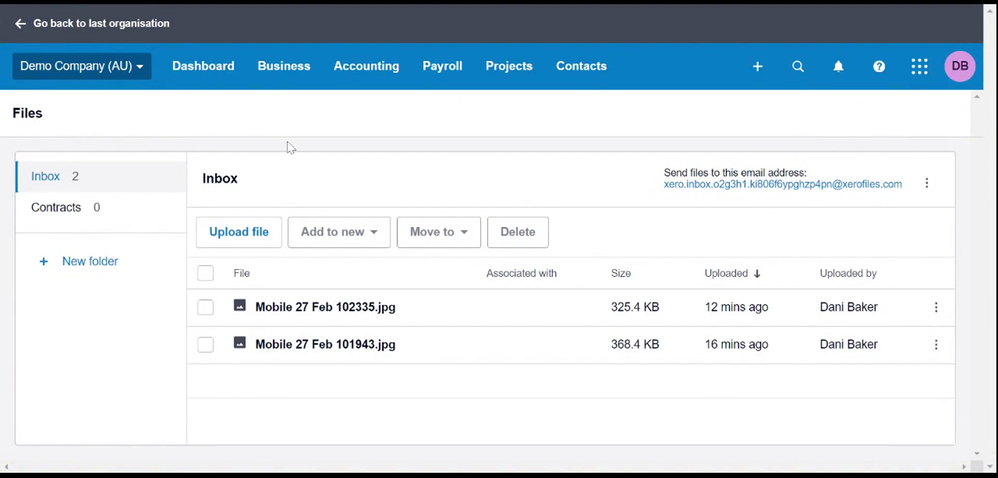
Step: Open the Business Bank Account's reconciliation list and locate the 15.75 Cooper St Bakery statement line dated 26 Jan 2024
{"action": "left_click", "coordinate": [203, 82]}
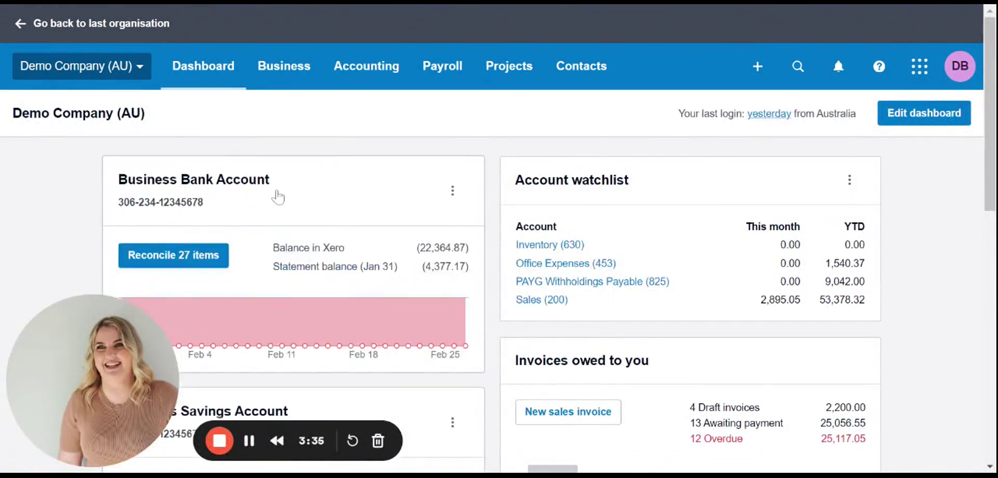
{"action": "left_click", "coordinate": [191, 261]}
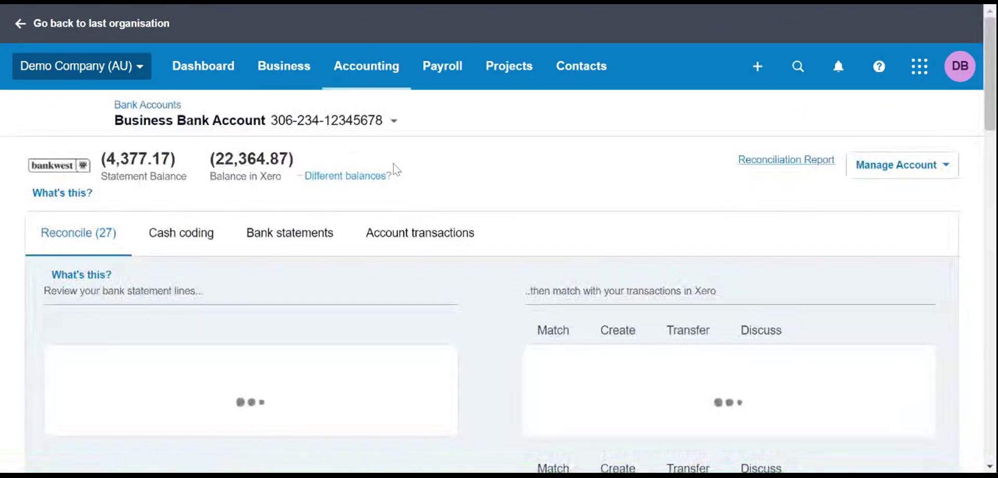
{"action": "scroll", "coordinate": [395, 169], "scroll_direction": "down", "scroll_amount": 1}
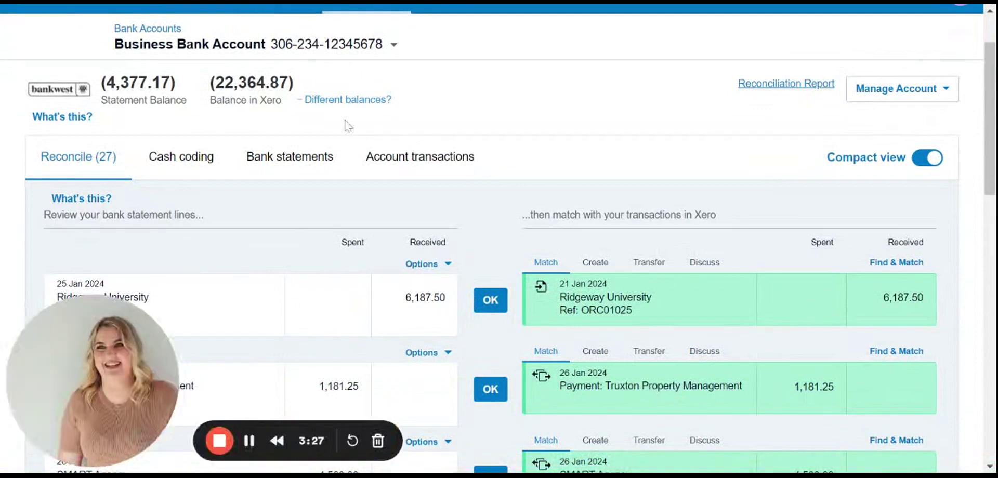
{"action": "scroll", "coordinate": [346, 123], "scroll_direction": "down", "scroll_amount": 3}
{"action": "scroll", "coordinate": [348, 124], "scroll_direction": "up", "scroll_amount": 1}
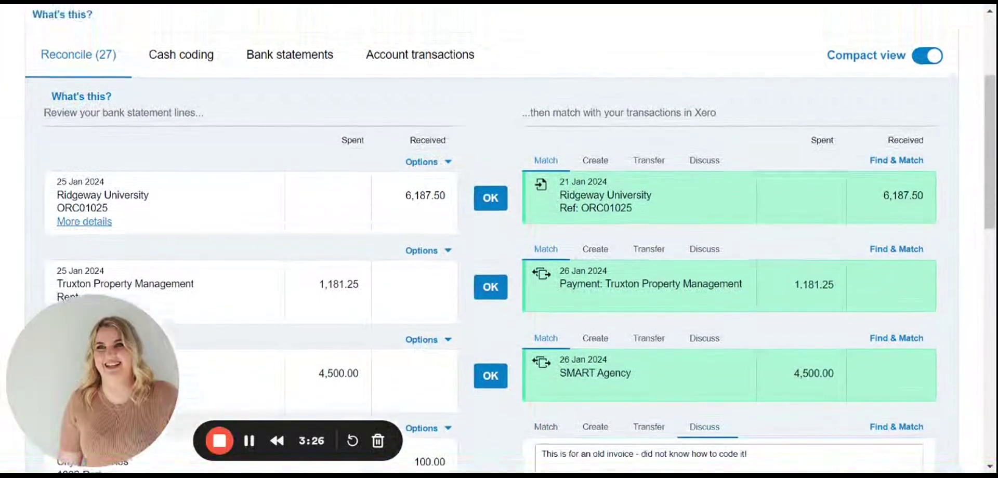
{"action": "scroll", "coordinate": [347, 125], "scroll_direction": "up", "scroll_amount": 1}
{"action": "scroll", "coordinate": [348, 125], "scroll_direction": "down", "scroll_amount": 8}
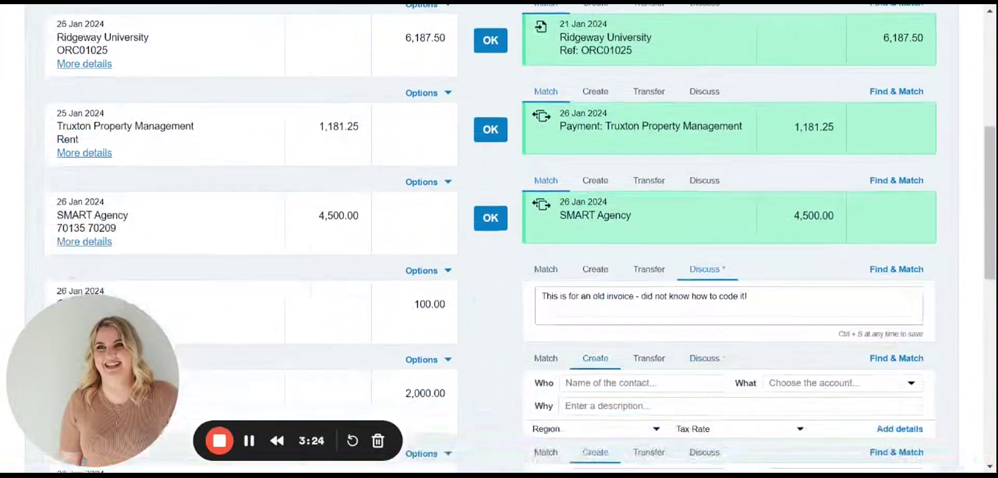
{"action": "scroll", "coordinate": [200, 156], "scroll_direction": "down", "scroll_amount": 2}
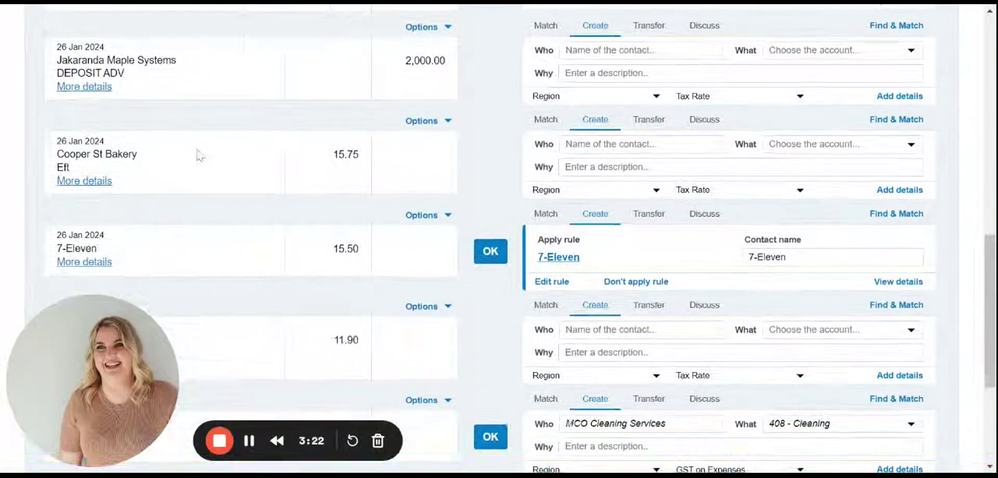
Step: Fill in the new transaction for the 15.75 Cooper St Bakery line with contact Big W, account 461 - Printing & Stationery and description Pens
{"action": "left_click", "coordinate": [587, 144]}
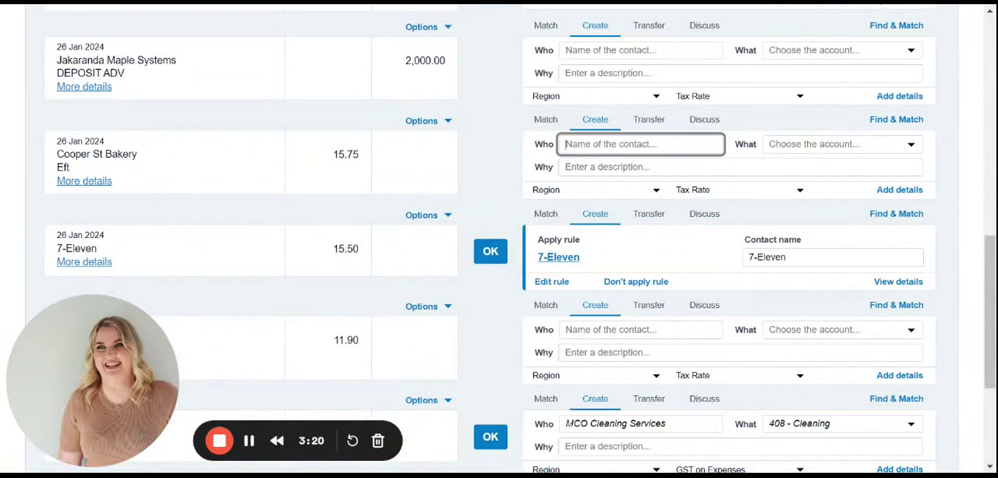
{"action": "type", "text": "Big W"}
{"action": "key", "text": "Tab"}
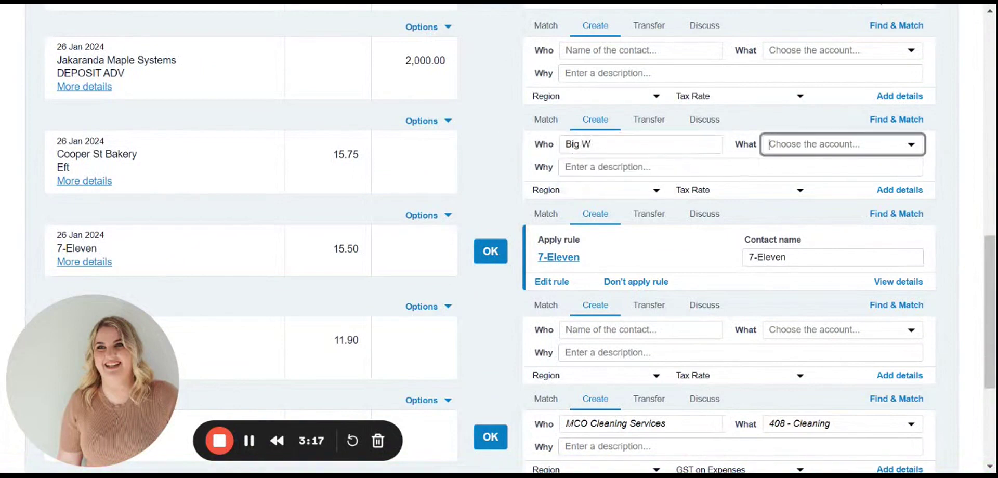
{"action": "type", "text": "stat"}
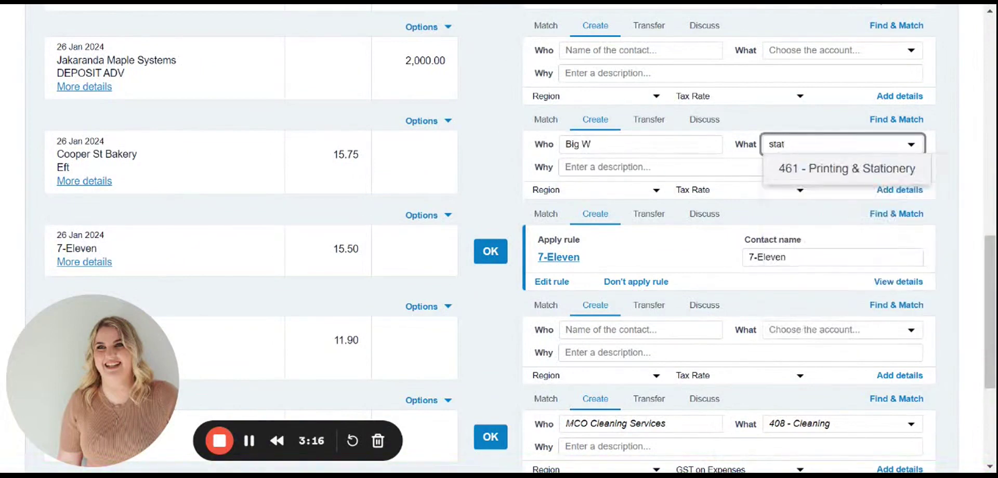
{"action": "key", "text": "Return"}
{"action": "key", "text": "Tab"}
{"action": "type", "text": "Pes"}
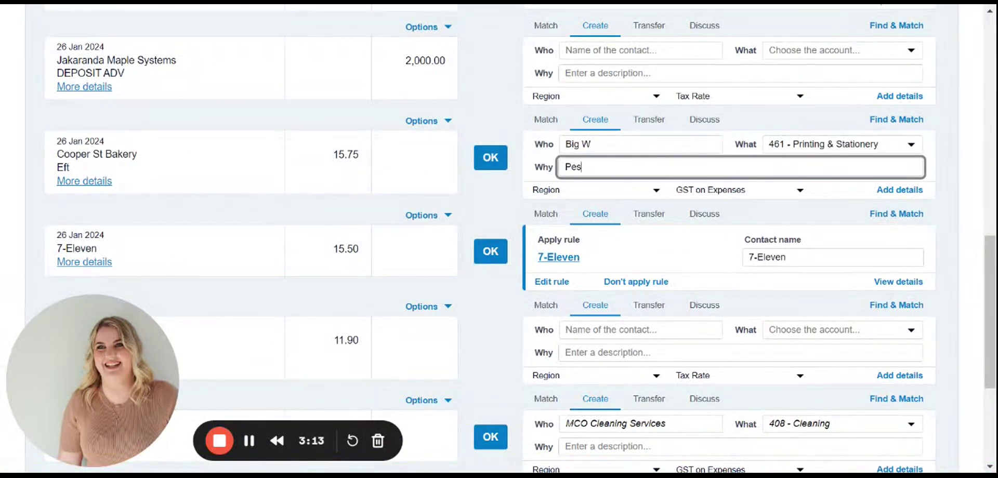
{"action": "key", "text": "BackSpace"}
{"action": "type", "text": "ns"}
Step: Open the Big W transaction's details and attach Mobile 27 Feb 102335.jpg to it from the file library
{"action": "left_click", "coordinate": [910, 190]}
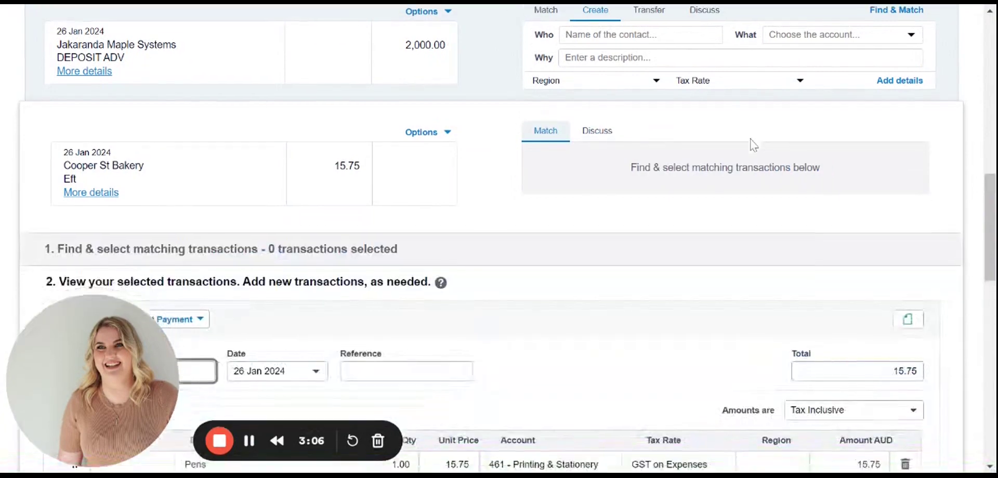
{"action": "scroll", "coordinate": [751, 146], "scroll_direction": "down", "scroll_amount": 4}
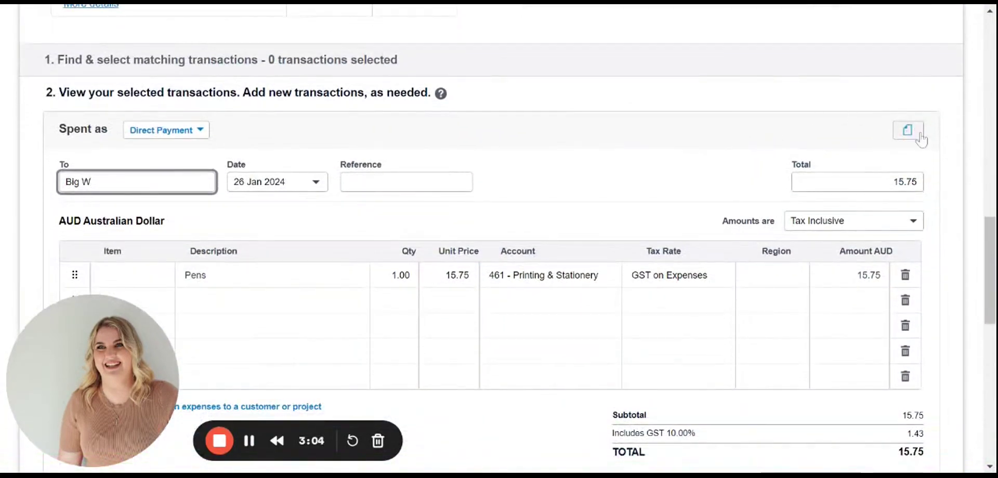
{"action": "left_click", "coordinate": [908, 132]}
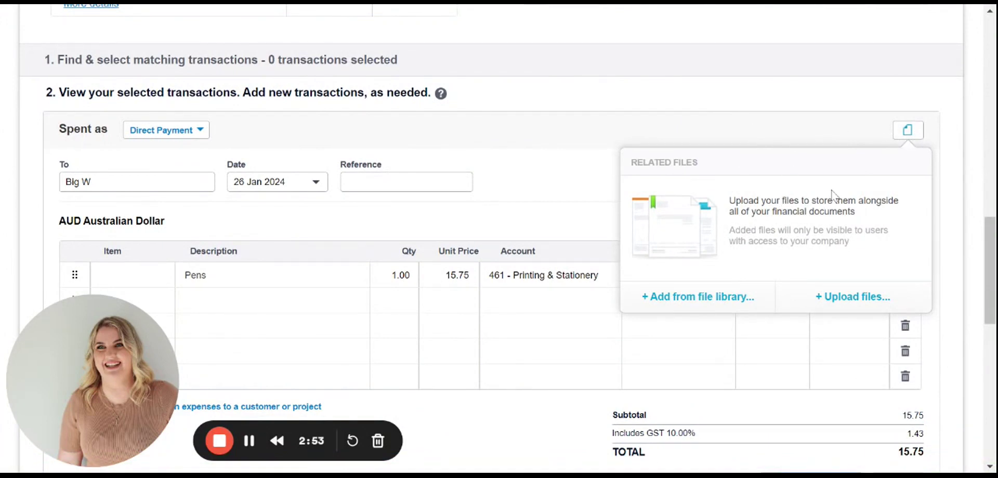
{"action": "left_click", "coordinate": [708, 297]}
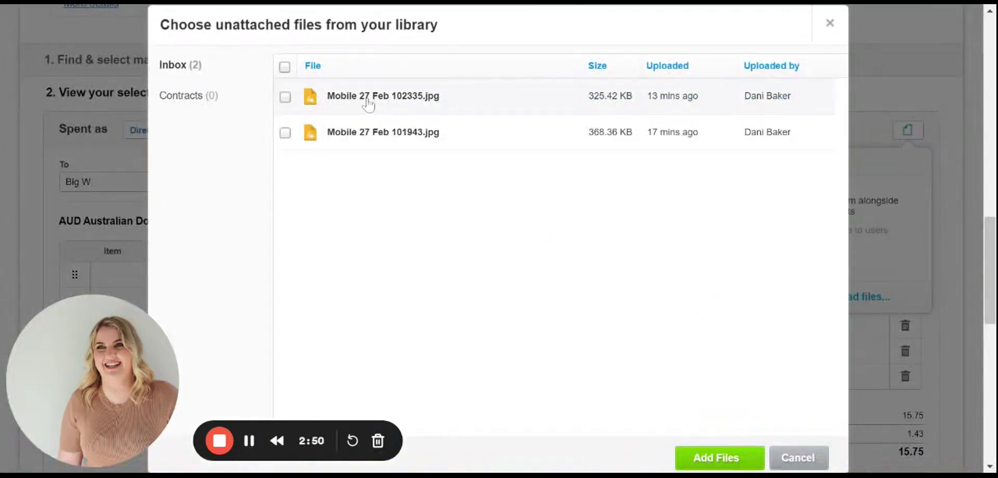
{"action": "left_click", "coordinate": [405, 100]}
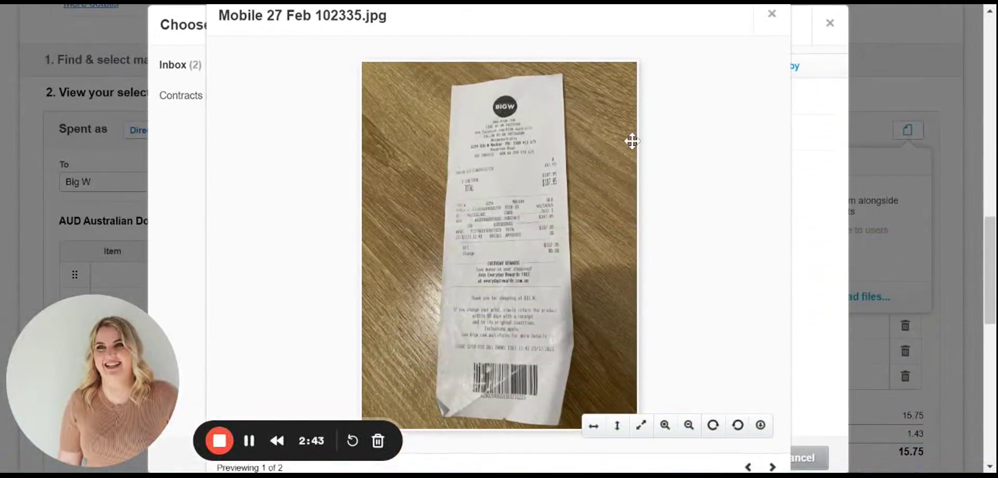
{"action": "left_click", "coordinate": [773, 19]}
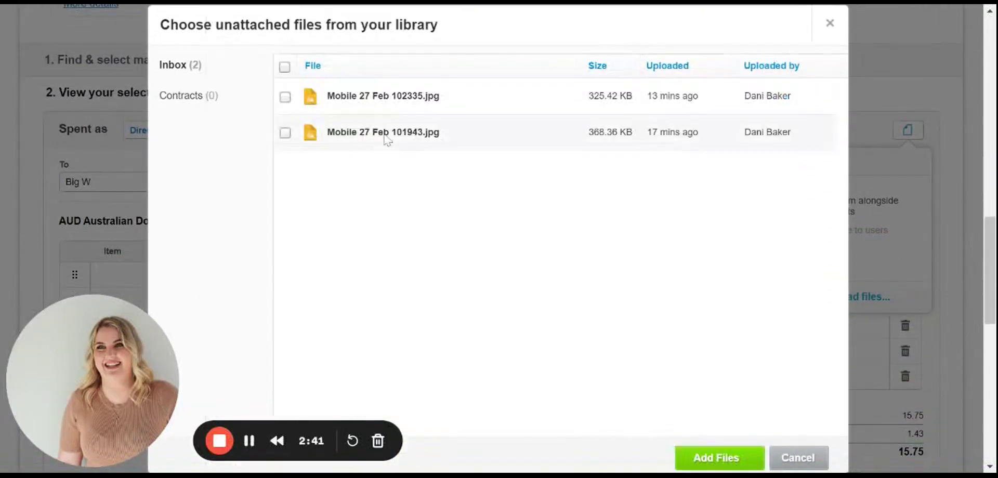
{"action": "left_click", "coordinate": [285, 99]}
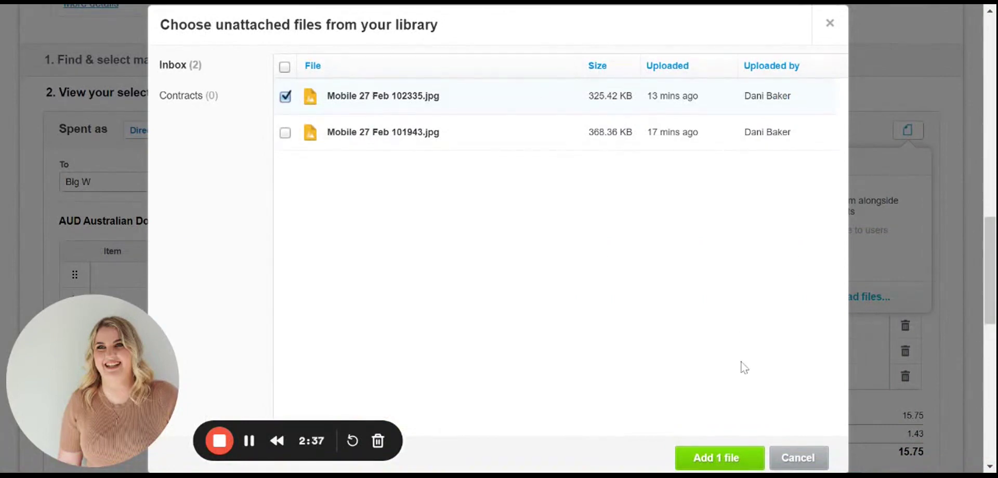
{"action": "left_click", "coordinate": [721, 467]}
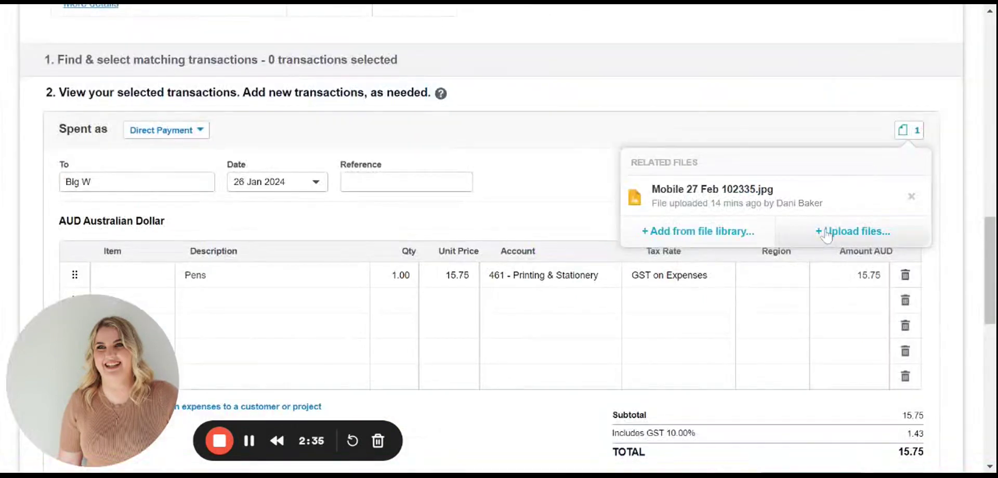
Step: Preview the receipt attached to the Big W transaction and close its related files list
{"action": "left_click", "coordinate": [779, 199]}
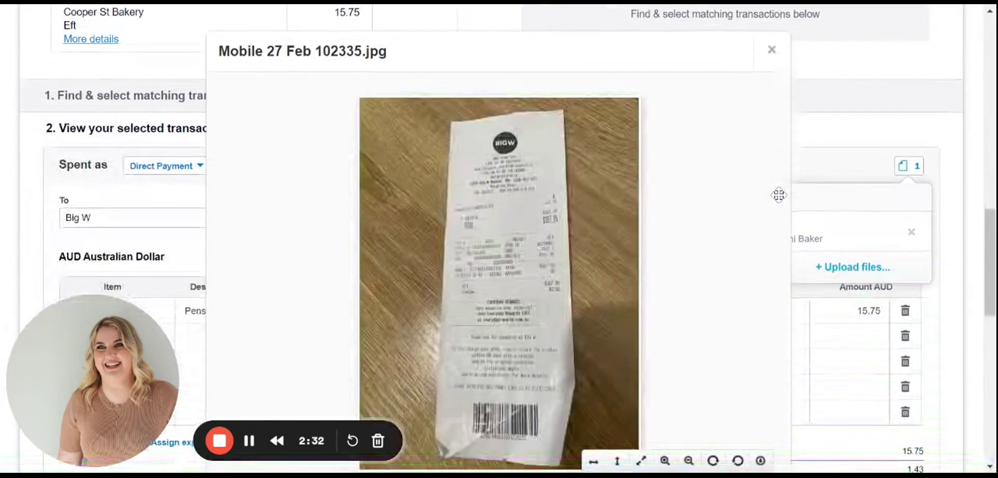
{"action": "left_click", "coordinate": [771, 53]}
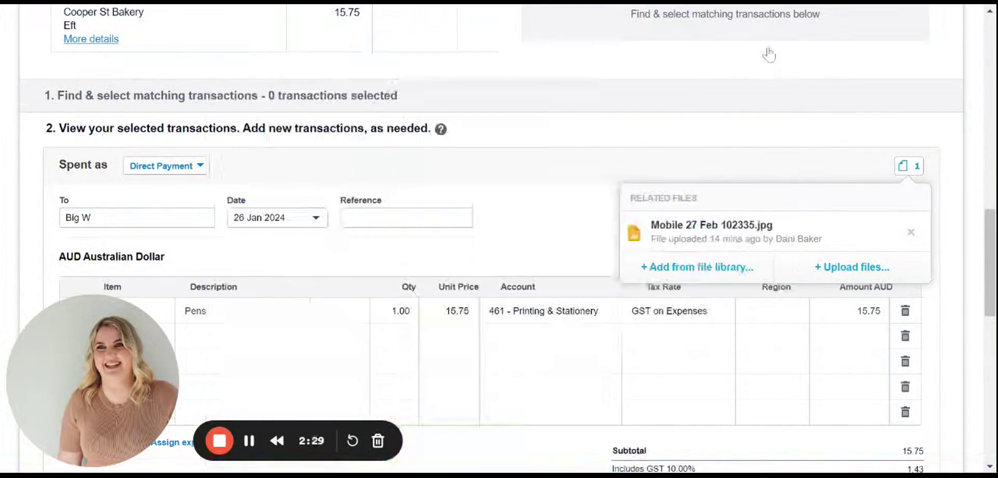
{"action": "left_click", "coordinate": [680, 160]}
Step: Save the Big W transaction and reconcile it with the 15.75 Cooper St Bakery statement line
{"action": "scroll", "coordinate": [681, 161], "scroll_direction": "down", "scroll_amount": 1}
{"action": "scroll", "coordinate": [681, 162], "scroll_direction": "down", "scroll_amount": 2}
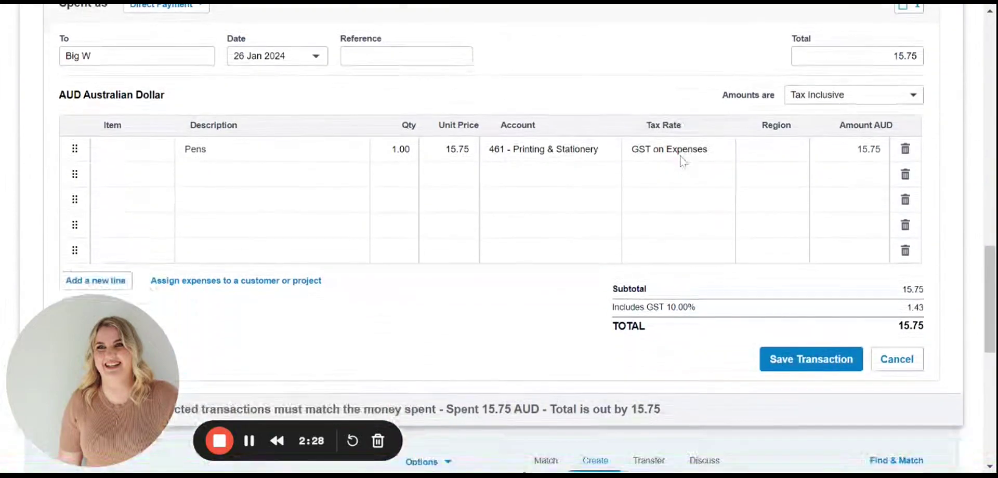
{"action": "left_click", "coordinate": [803, 360]}
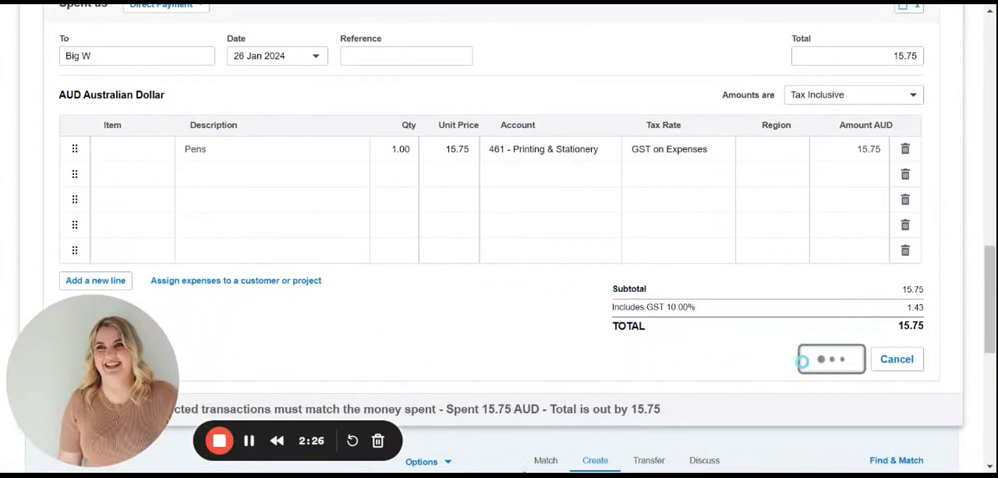
{"action": "scroll", "coordinate": [451, 201], "scroll_direction": "up", "scroll_amount": 4}
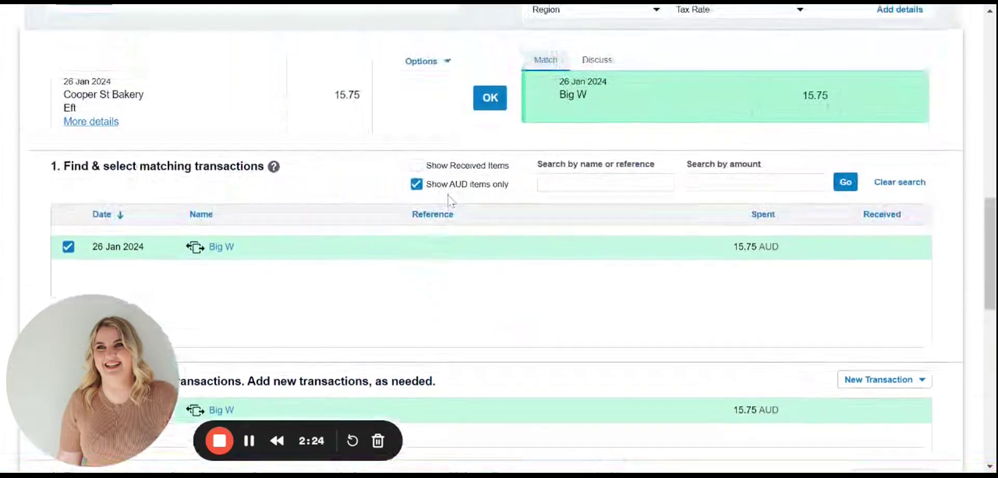
{"action": "left_click", "coordinate": [486, 107]}
Step: Show the bank statement lines of the Business Bank Account
{"action": "scroll", "coordinate": [486, 107], "scroll_direction": "up", "scroll_amount": 10}
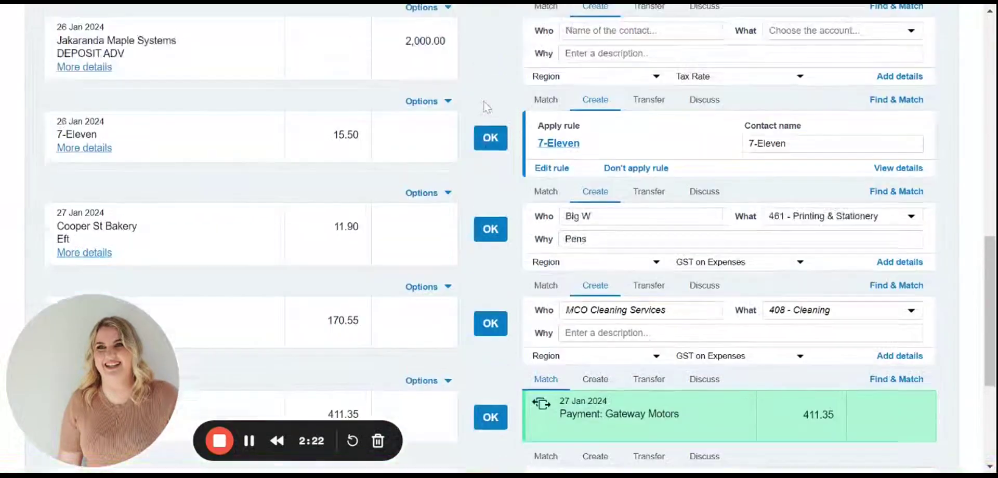
{"action": "scroll", "coordinate": [484, 106], "scroll_direction": "up", "scroll_amount": 4}
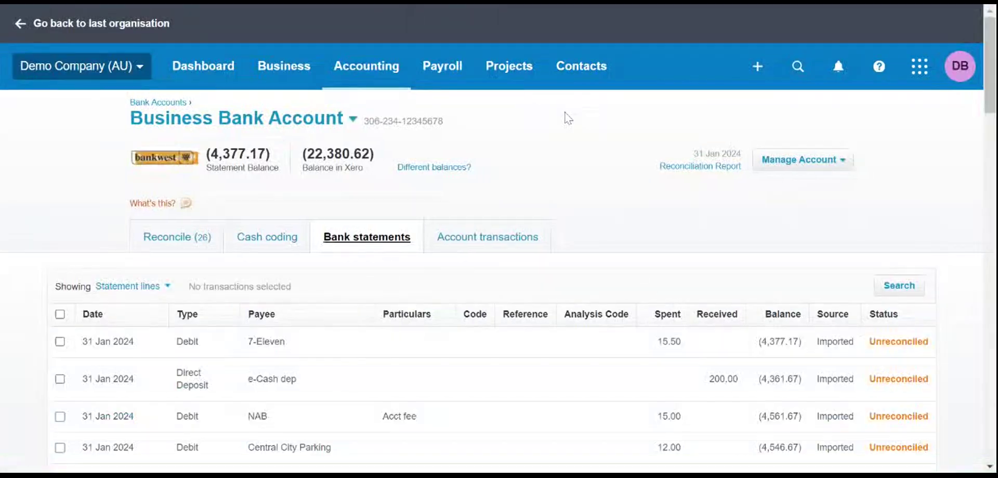
{"action": "scroll", "coordinate": [777, 167], "scroll_direction": "down", "scroll_amount": 3}
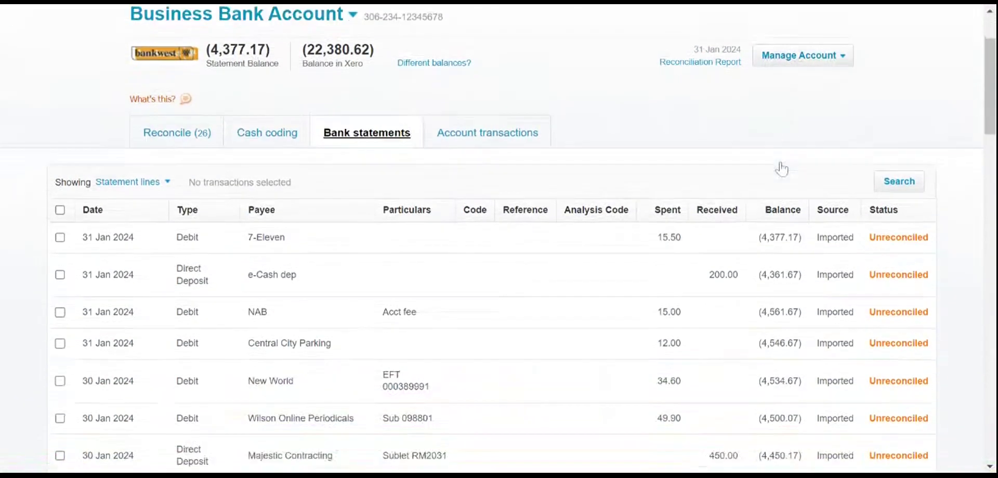
Step: Try searching the statement lines by text, and rerun the search with empty criteria to list all lines
{"action": "left_click", "coordinate": [898, 164]}
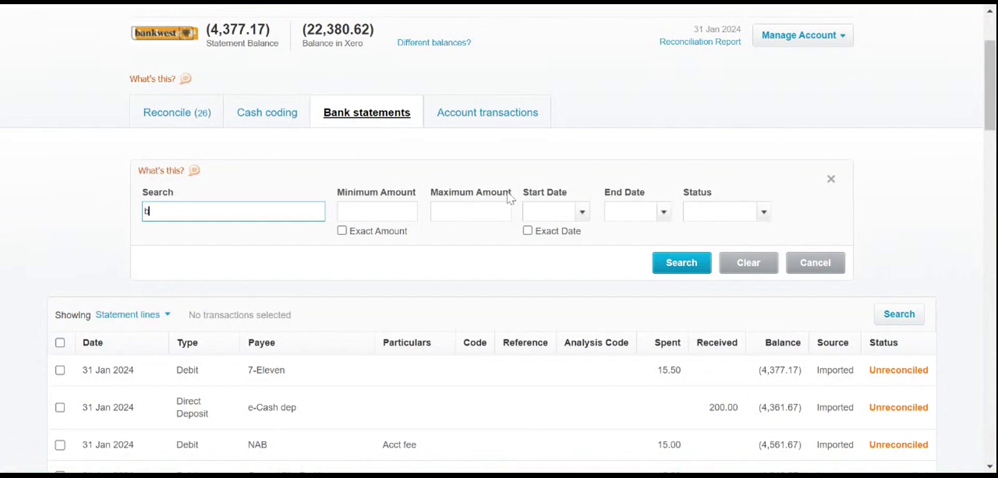
{"action": "left_click", "coordinate": [681, 262]}
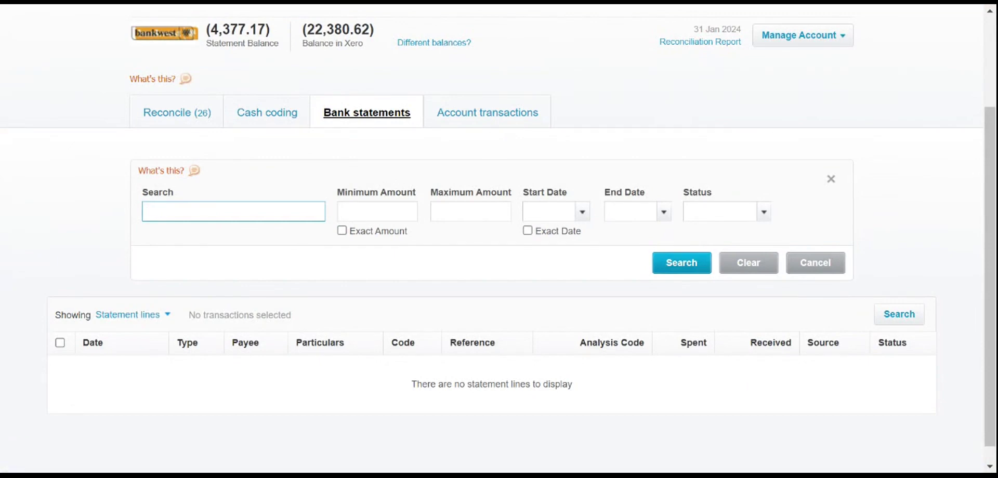
{"action": "left_click", "coordinate": [684, 264]}
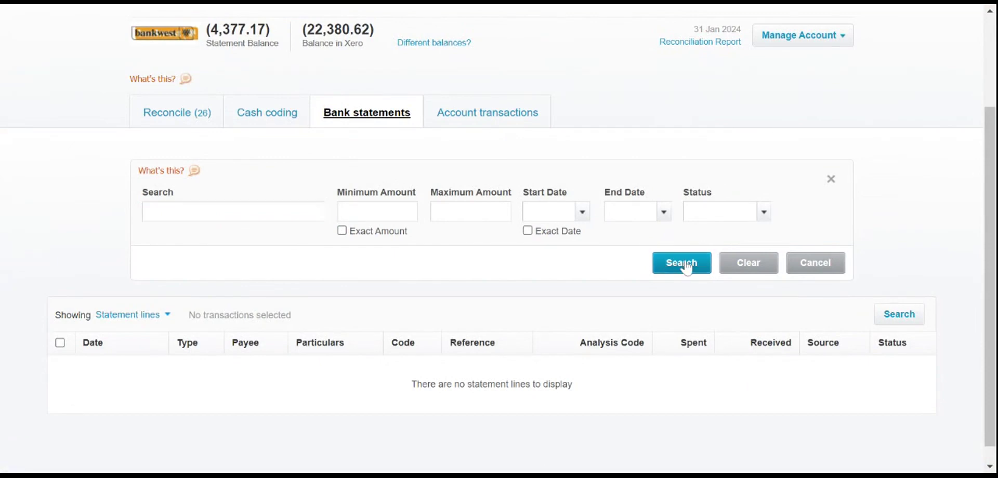
Step: Find the reconciled 39.50 Dick Smith EFT debit of 29 Jan 2024 and open the spend money transaction matched to it
{"action": "scroll", "coordinate": [267, 238], "scroll_direction": "down", "scroll_amount": 15}
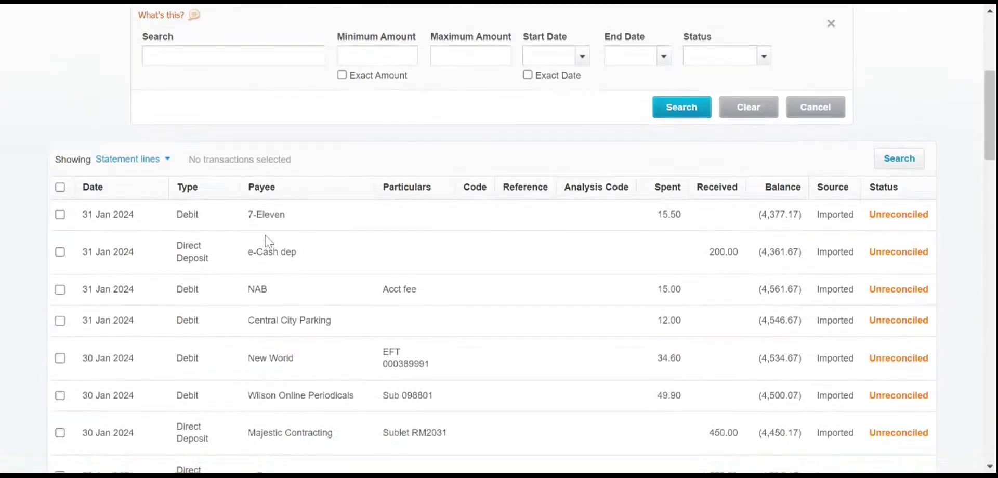
{"action": "scroll", "coordinate": [267, 238], "scroll_direction": "down", "scroll_amount": 3}
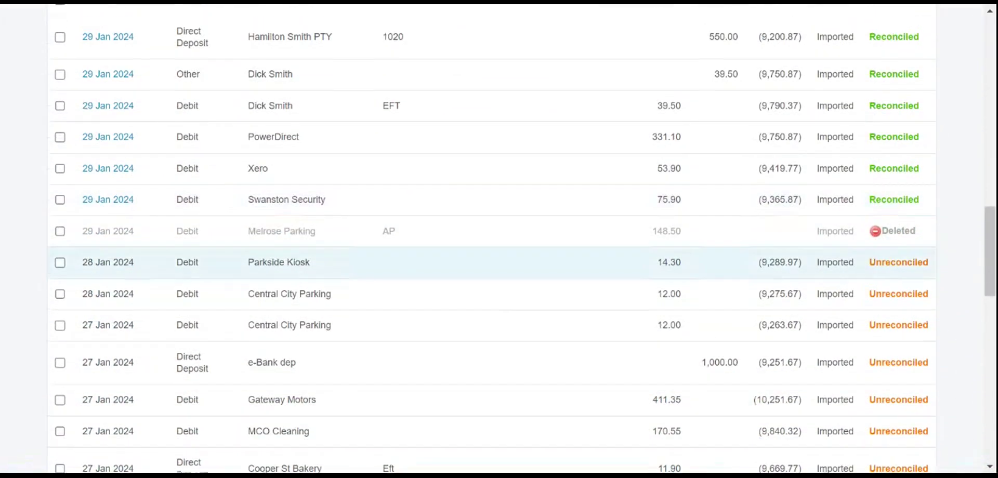
{"action": "scroll", "coordinate": [457, 202], "scroll_direction": "up", "scroll_amount": 3}
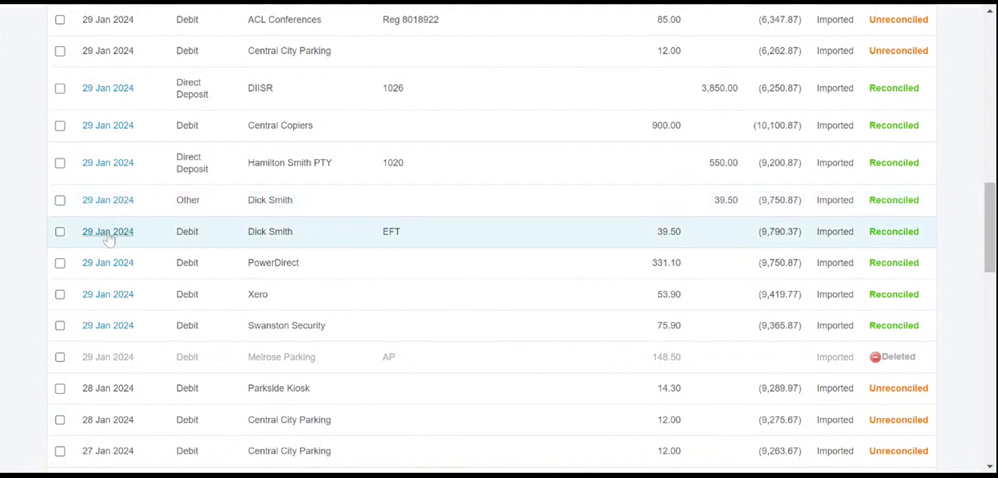
{"action": "left_click", "coordinate": [108, 232]}
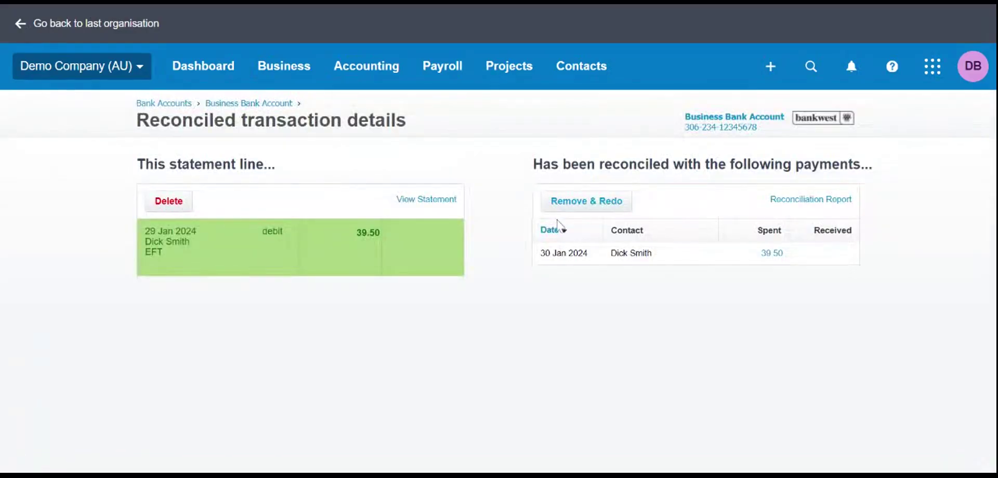
{"action": "left_click", "coordinate": [694, 263]}
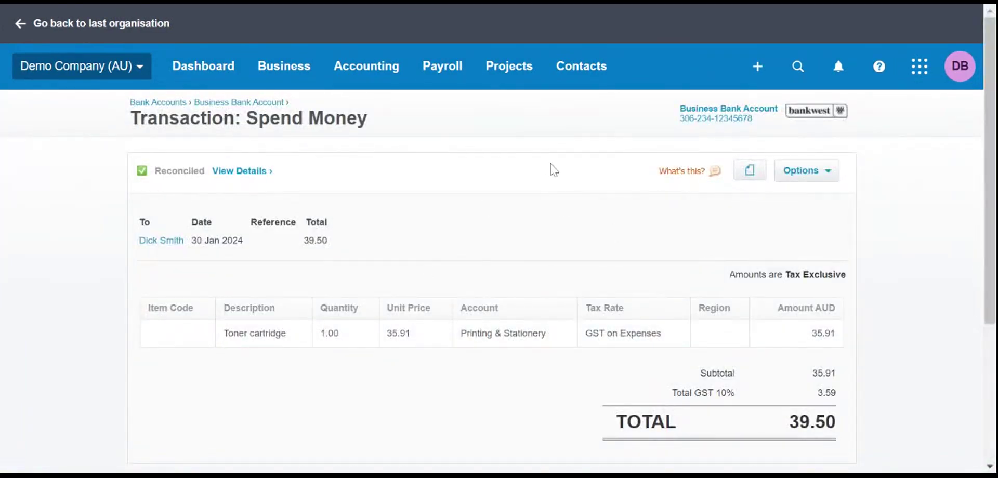
Step: Attach Mobile 27 Feb 101943.jpg from the file library to the Dick Smith transaction and close its related files list
{"action": "scroll", "coordinate": [553, 170], "scroll_direction": "down", "scroll_amount": 2}
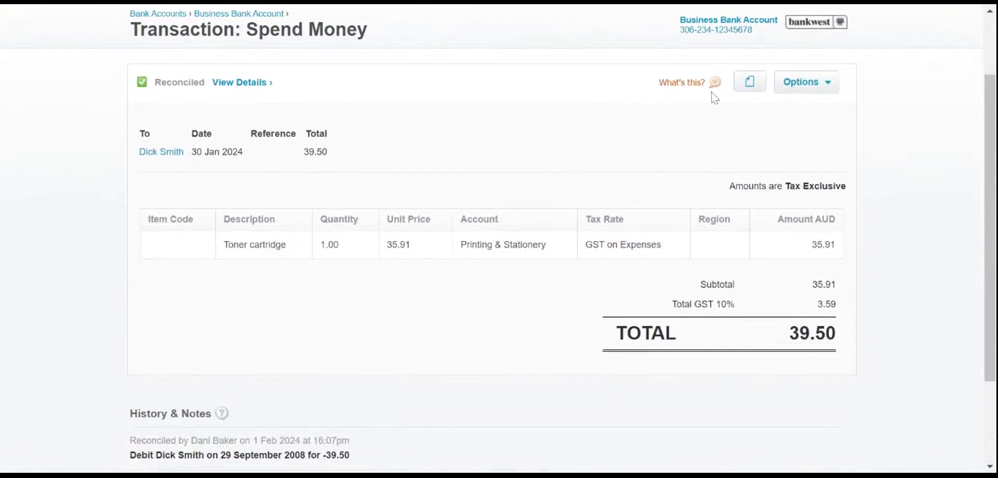
{"action": "left_click", "coordinate": [747, 88]}
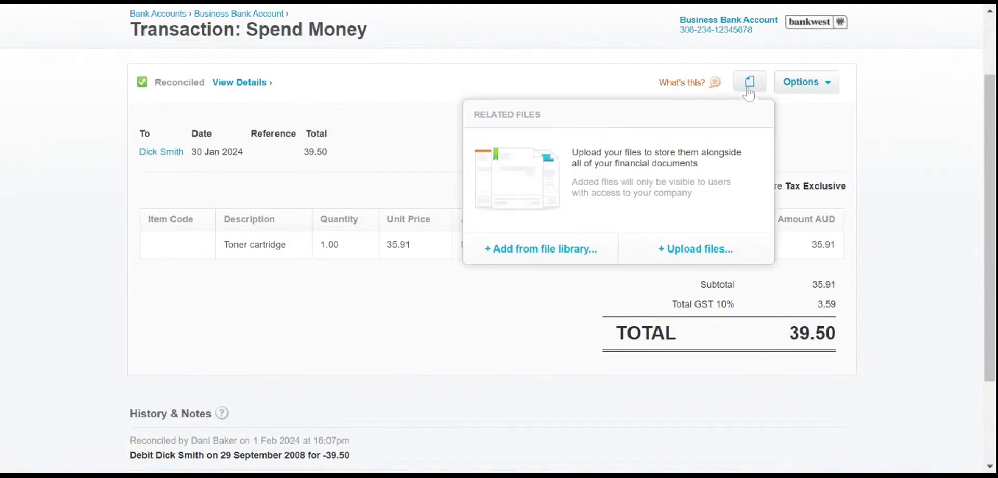
{"action": "left_click", "coordinate": [530, 250]}
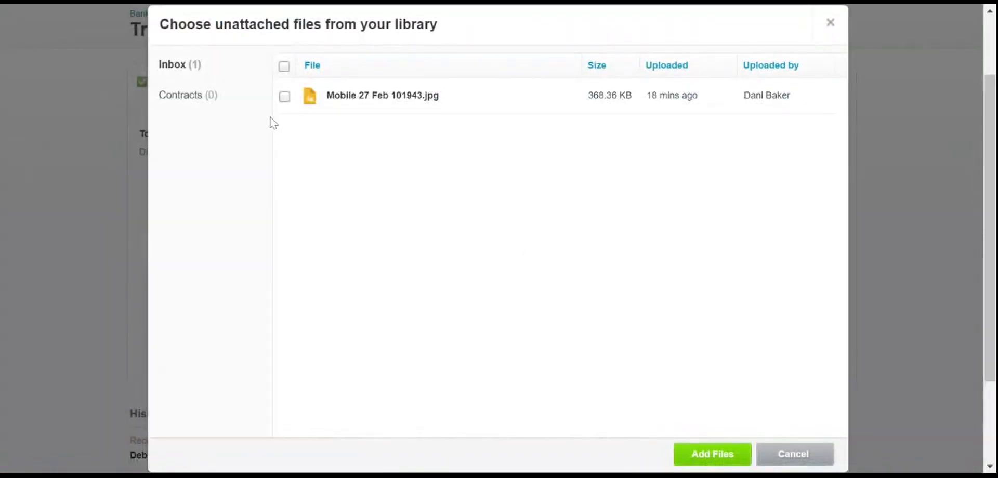
{"action": "left_click", "coordinate": [284, 97]}
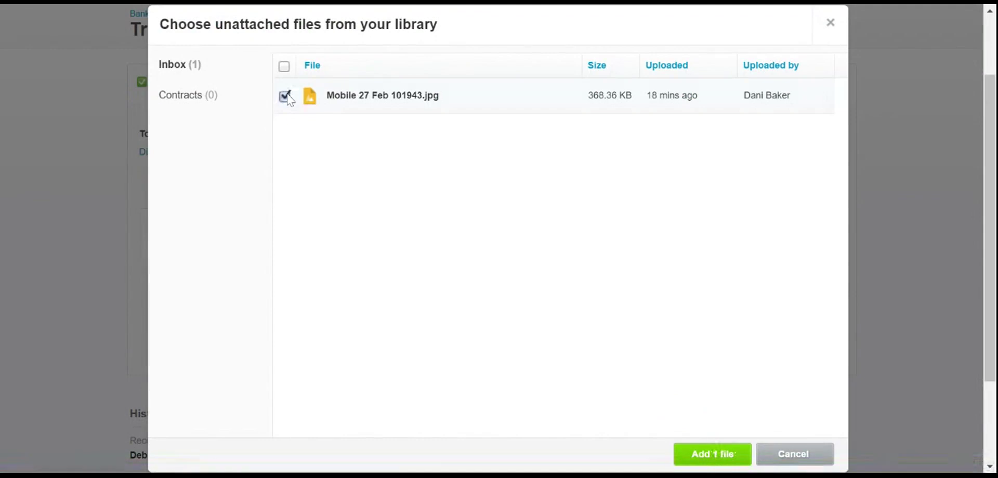
{"action": "left_click", "coordinate": [691, 457]}
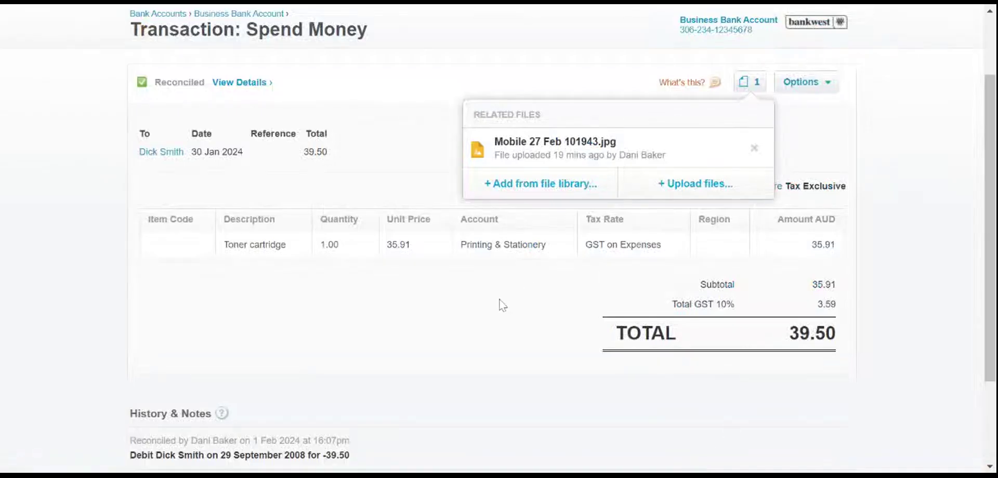
{"action": "left_click", "coordinate": [479, 326]}
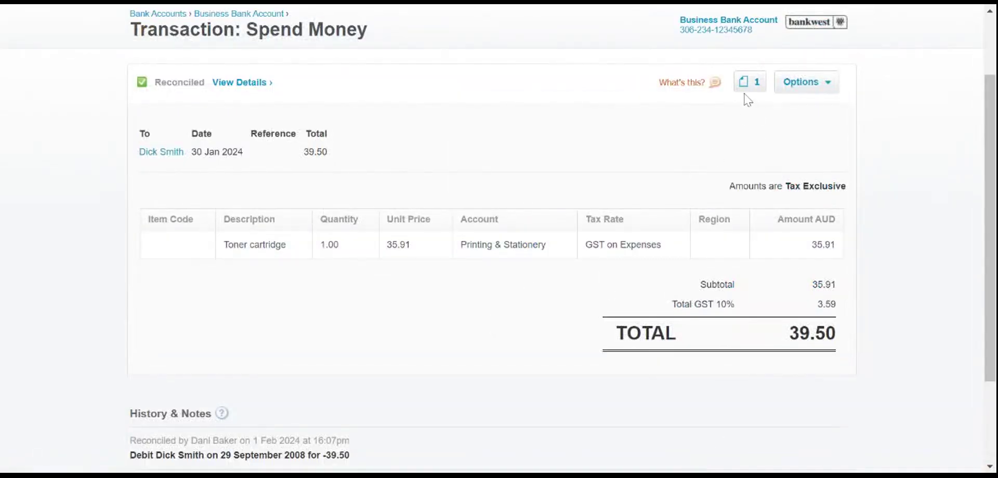
{"action": "scroll", "coordinate": [453, 179], "scroll_direction": "up", "scroll_amount": 2}
{"action": "scroll", "coordinate": [453, 179], "scroll_direction": "down", "scroll_amount": 1}
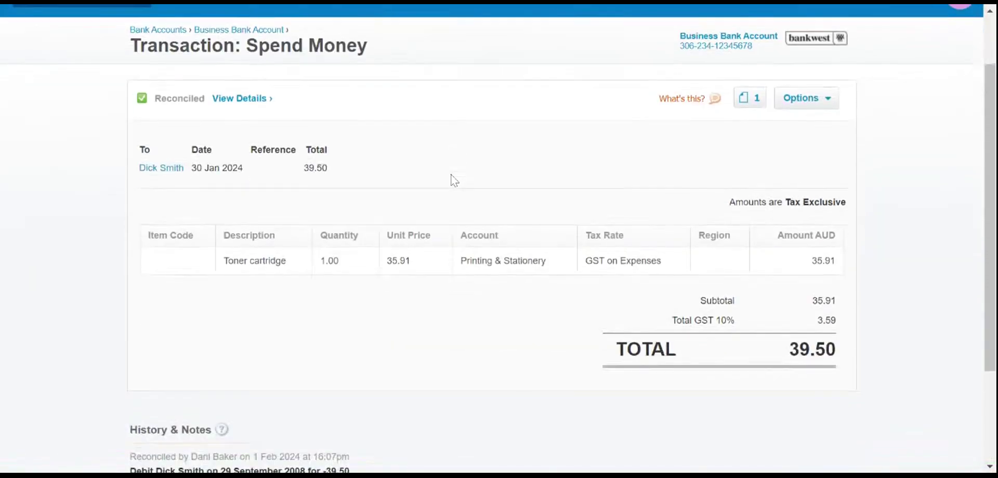